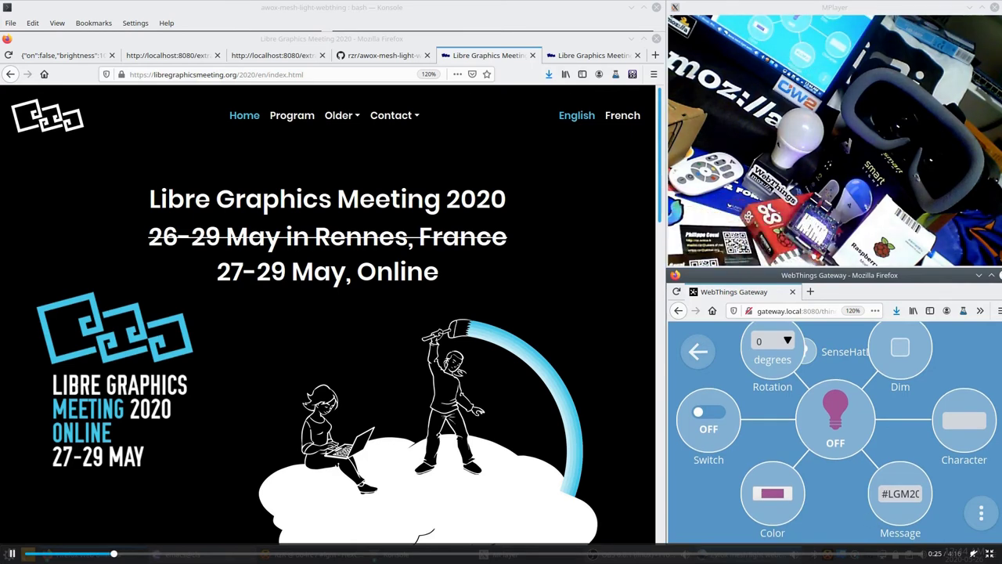
Return to the gateway's things overview and bring the terminal with the light's web server log to the front.
{"action": "left_click", "coordinate": [708, 354]}
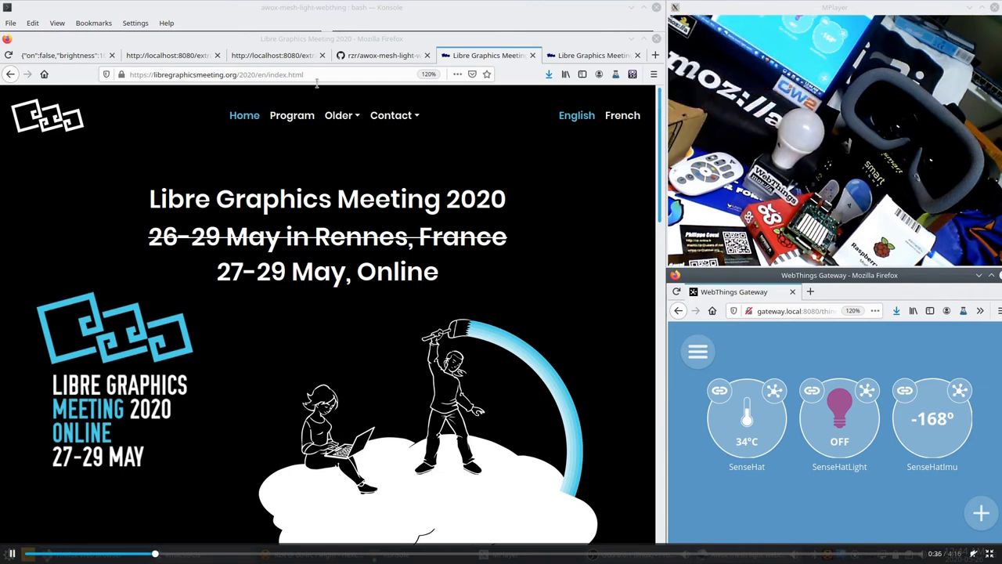
{"action": "left_click", "coordinate": [290, 10]}
{"action": "left_click", "coordinate": [92, 53]}
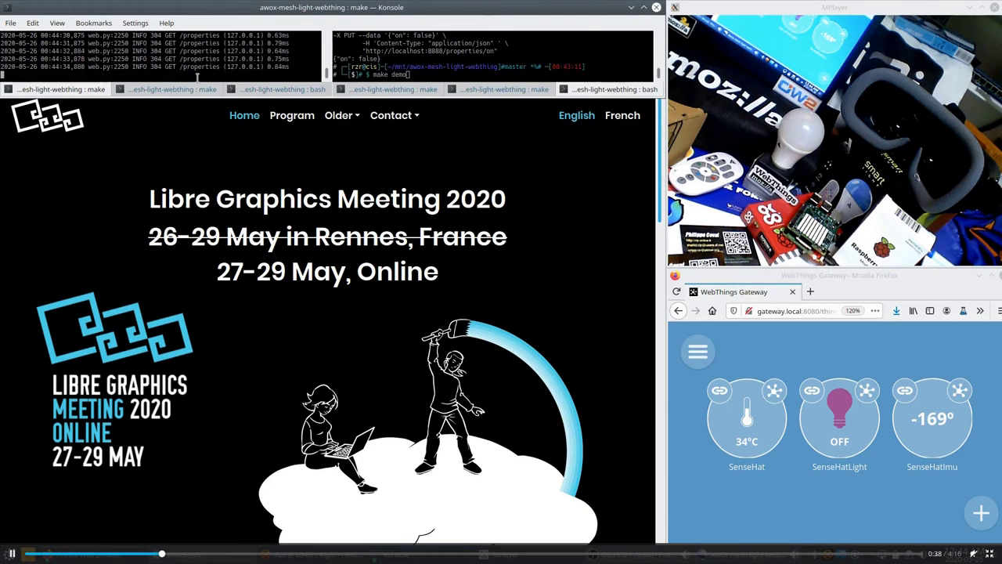
Scan for new devices and save the discovered Awox Light to the gateway as a Light.
{"action": "left_click", "coordinate": [986, 517]}
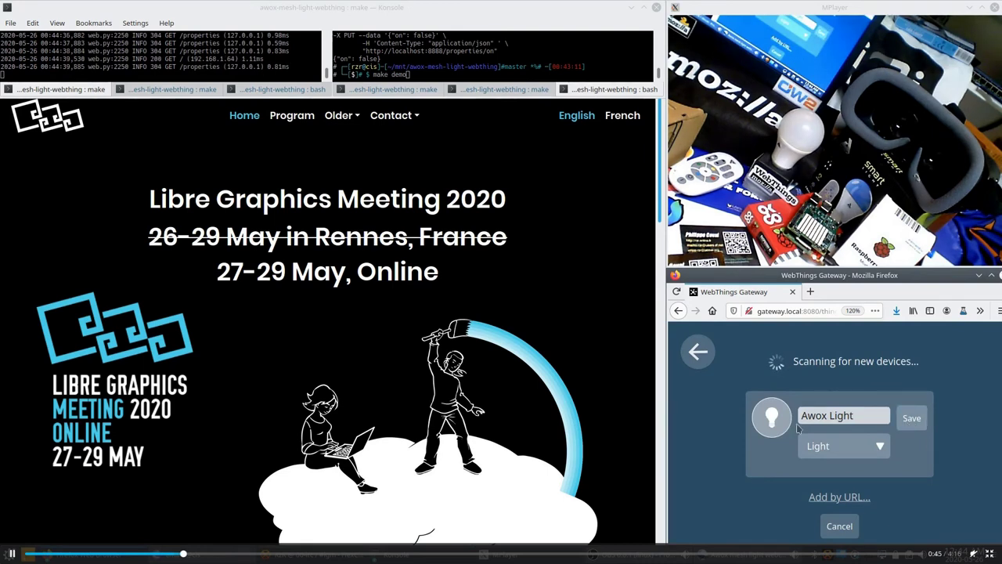
{"action": "left_click", "coordinate": [912, 418]}
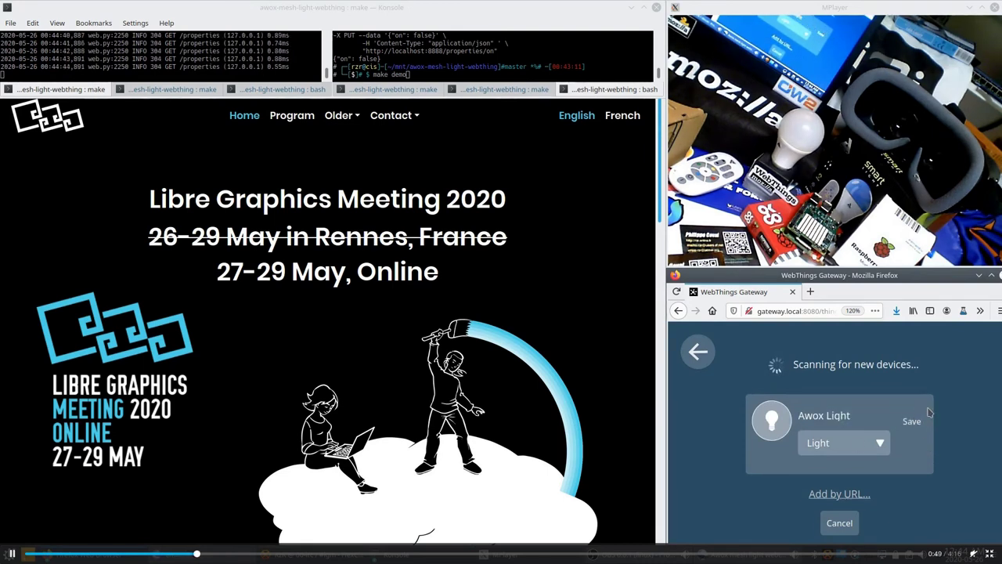
{"action": "left_click", "coordinate": [842, 524]}
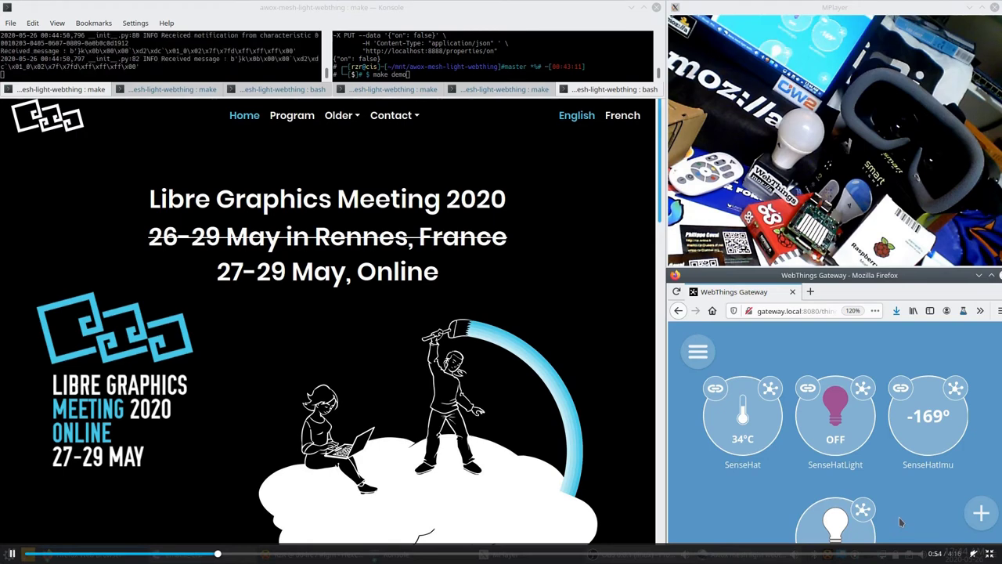
Switch the Awox Light on and lower its brightness to about 19% in its detail view.
{"action": "scroll", "coordinate": [872, 517], "scroll_direction": "down", "scroll_amount": 2}
{"action": "left_click", "coordinate": [849, 473]}
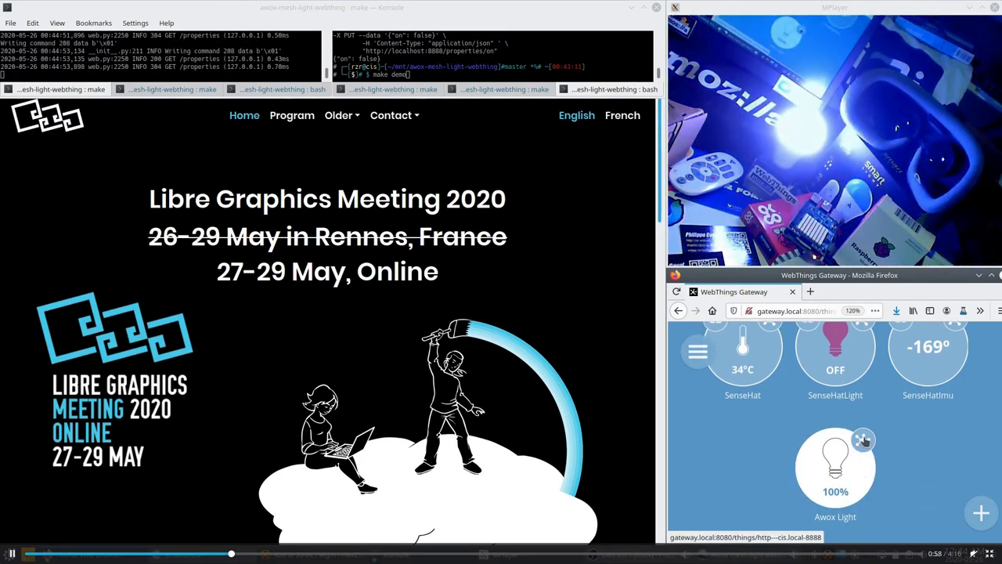
{"action": "left_click", "coordinate": [861, 440]}
{"action": "left_click_drag", "start_coordinate": [772, 488], "coordinate": [774, 517]}
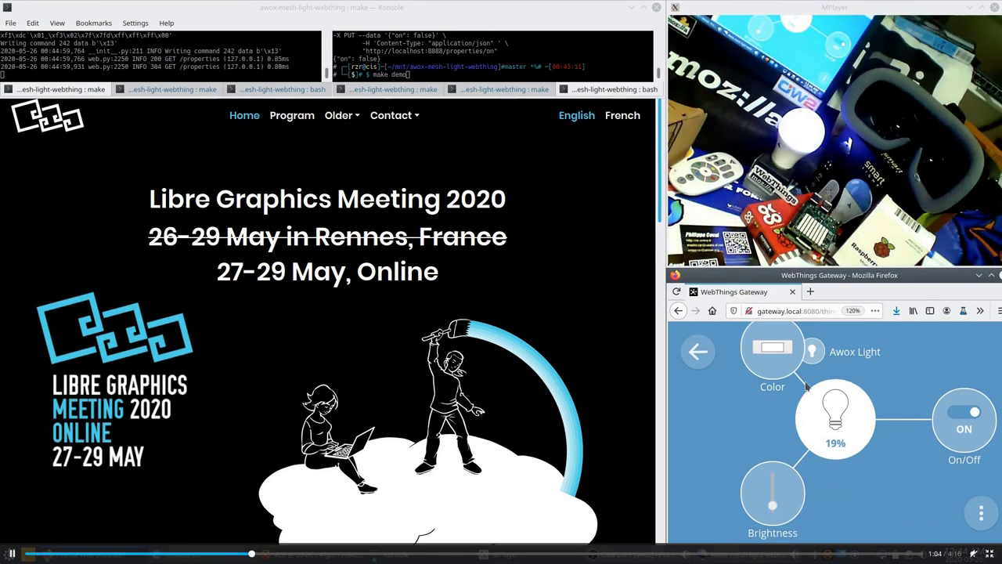
Set the Awox Light's color to bright green, about #1FF70B.
{"action": "left_click", "coordinate": [772, 349]}
{"action": "left_click", "coordinate": [711, 375]}
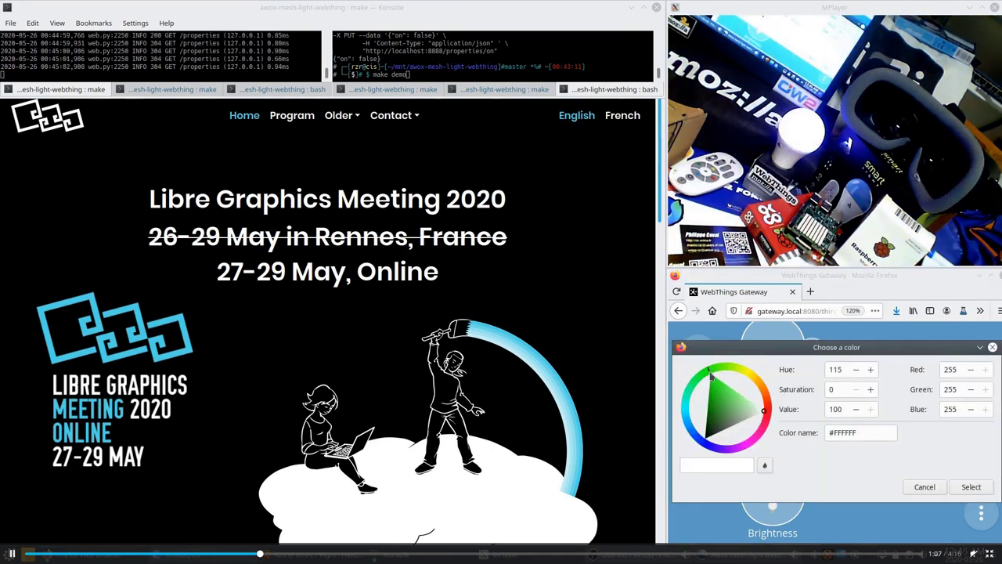
{"action": "left_click", "coordinate": [745, 407]}
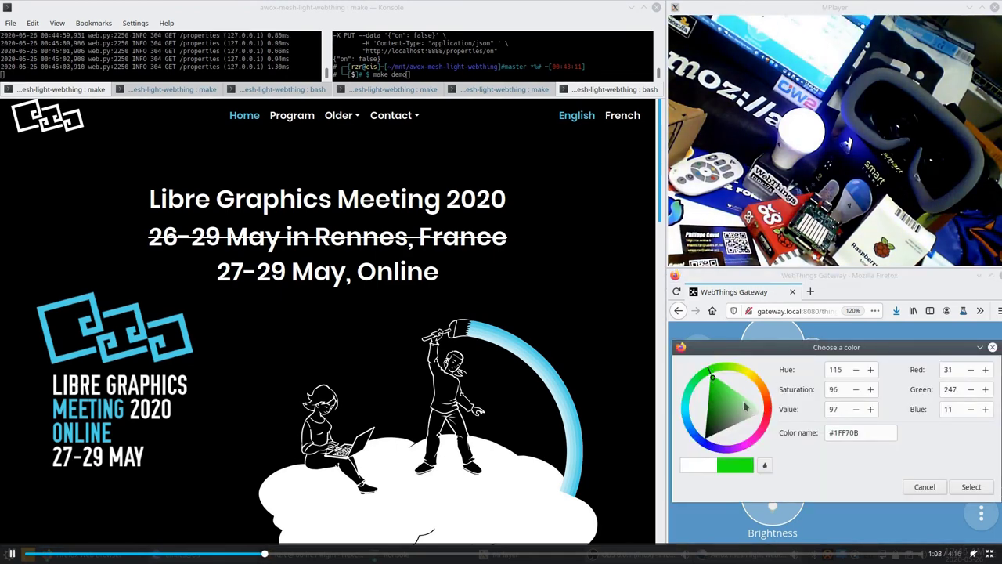
{"action": "left_click", "coordinate": [971, 486]}
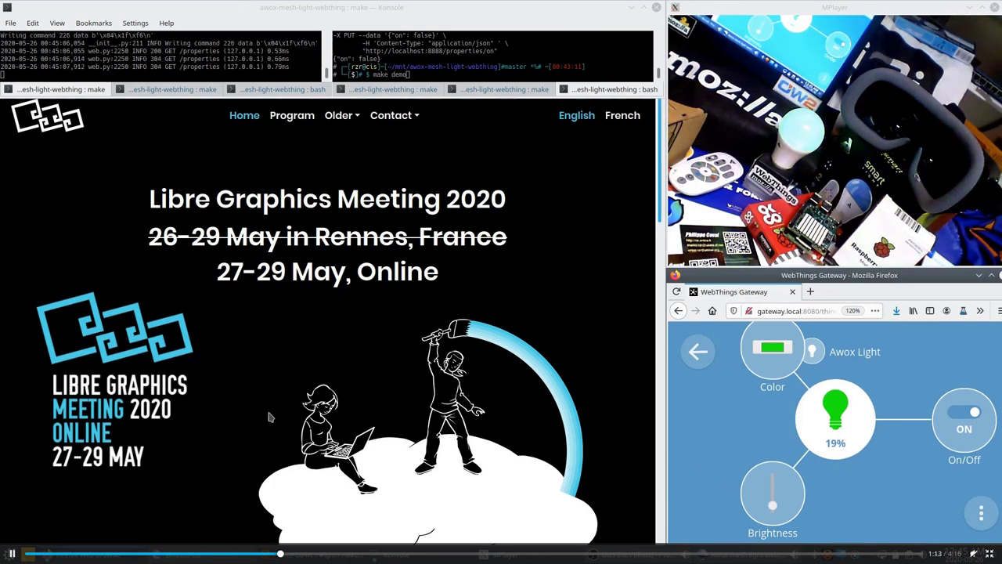
Show the localhost:8080/extra/aframe page with the 3D bulb and set the Awox Light's color to red, #F60A10.
{"action": "left_click", "coordinate": [55, 155]}
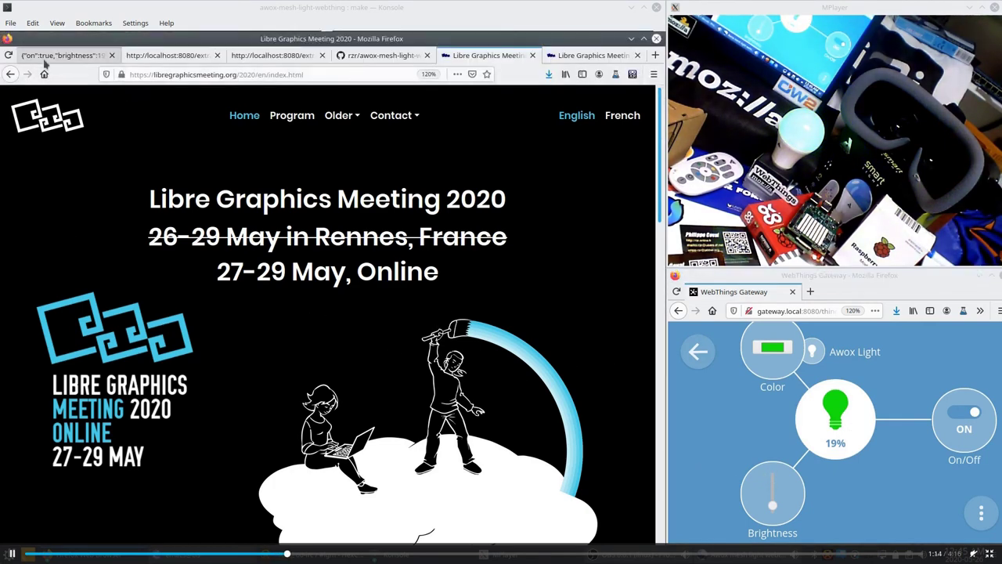
{"action": "left_click", "coordinate": [55, 56]}
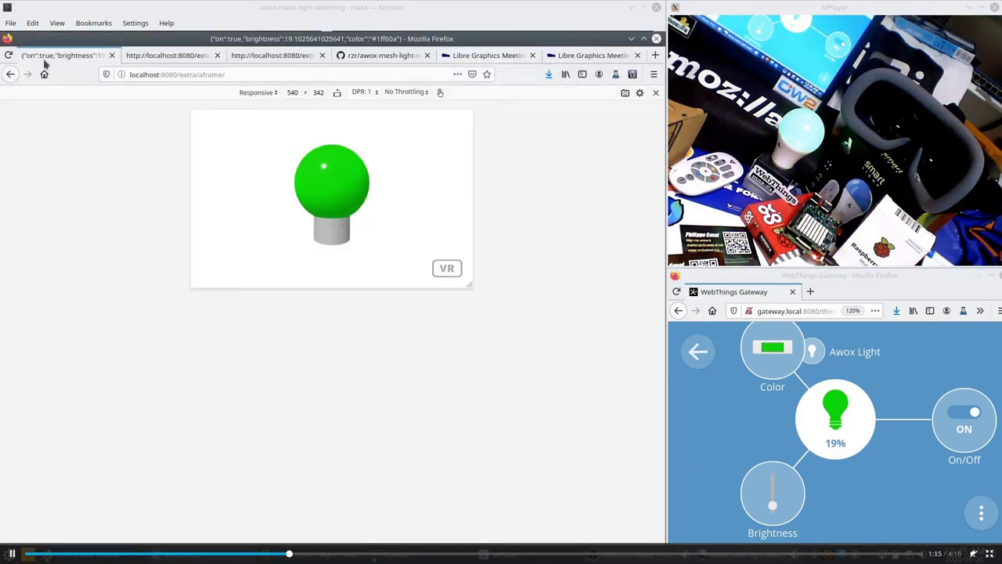
{"action": "left_click", "coordinate": [773, 349]}
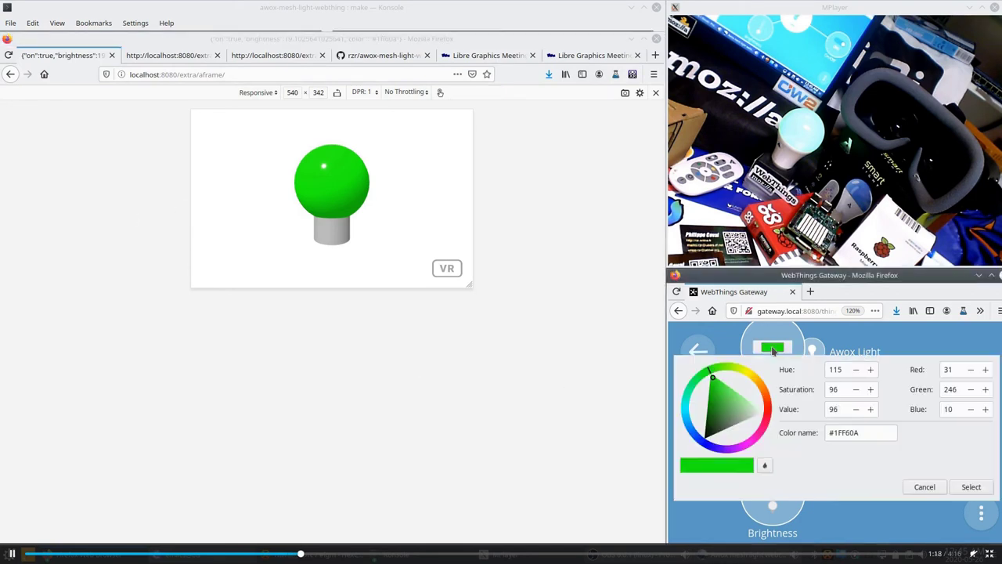
{"action": "left_click", "coordinate": [770, 414]}
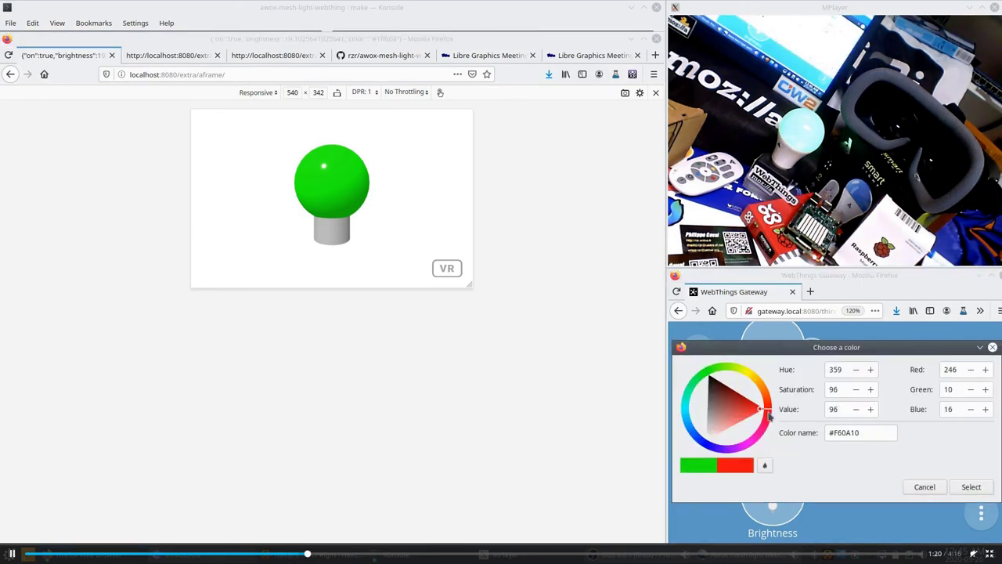
{"action": "left_click", "coordinate": [972, 488]}
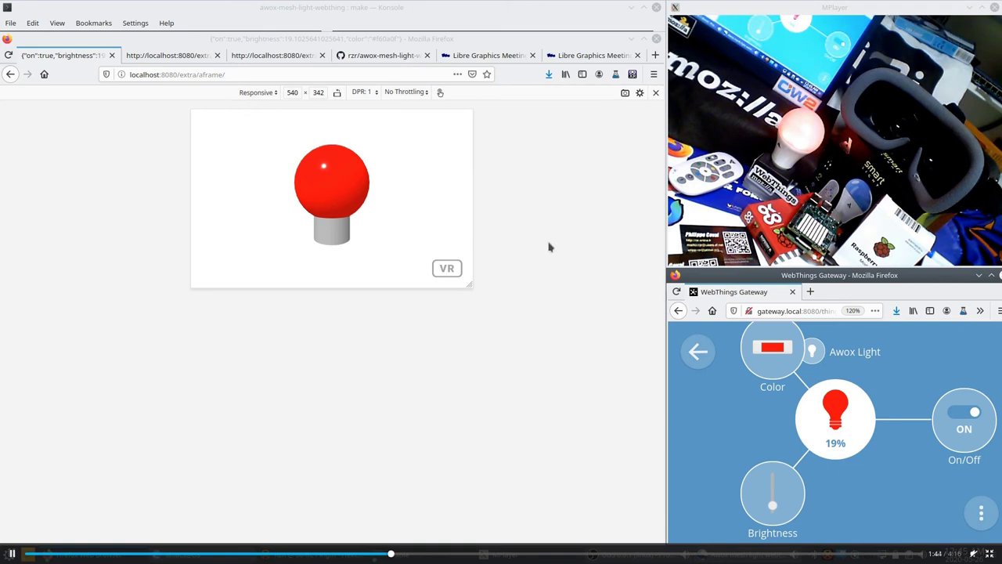
Put the 3D bulb scene into VR mode and open the WebXR device emulator in the developer tools.
{"action": "left_click", "coordinate": [453, 271]}
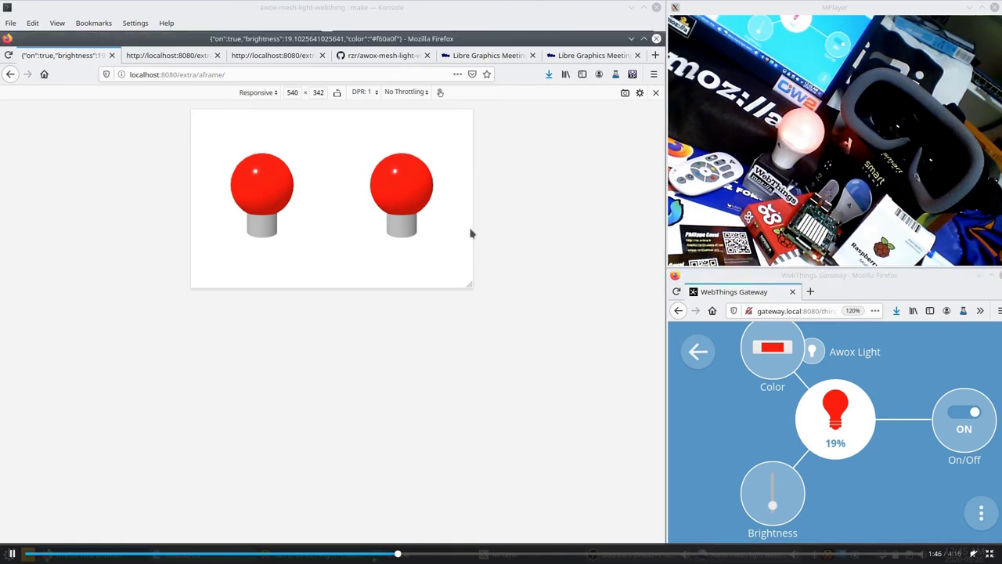
{"action": "left_click", "coordinate": [633, 74]}
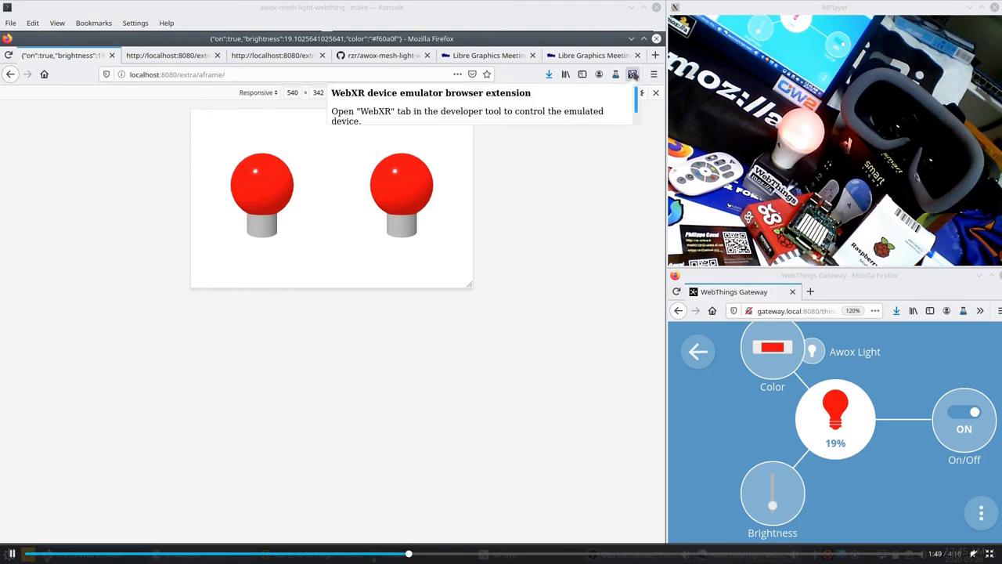
{"action": "triple_click", "coordinate": [357, 93]}
{"action": "left_click", "coordinate": [633, 210]}
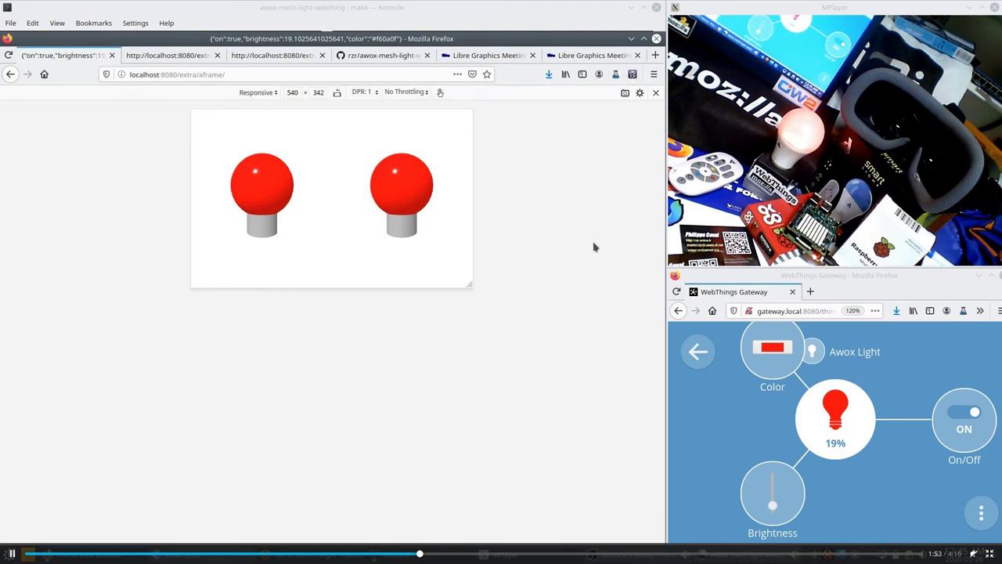
{"action": "key", "text": "ctrl+shift+k"}
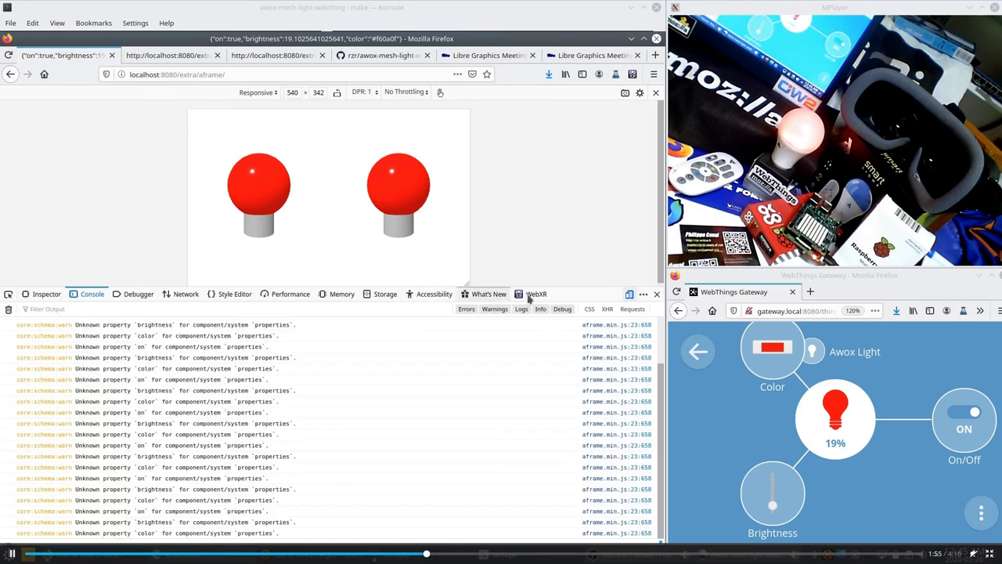
{"action": "left_click", "coordinate": [536, 295]}
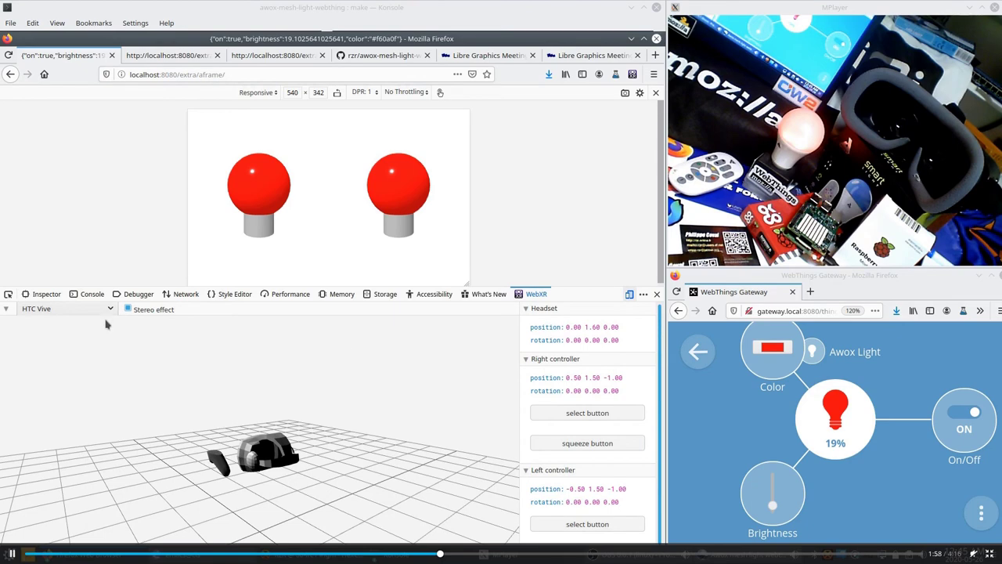
Emulate a Google cardboard headset and tilt it to a rotation of about 0.15 around its first axis.
{"action": "left_click", "coordinate": [101, 308]}
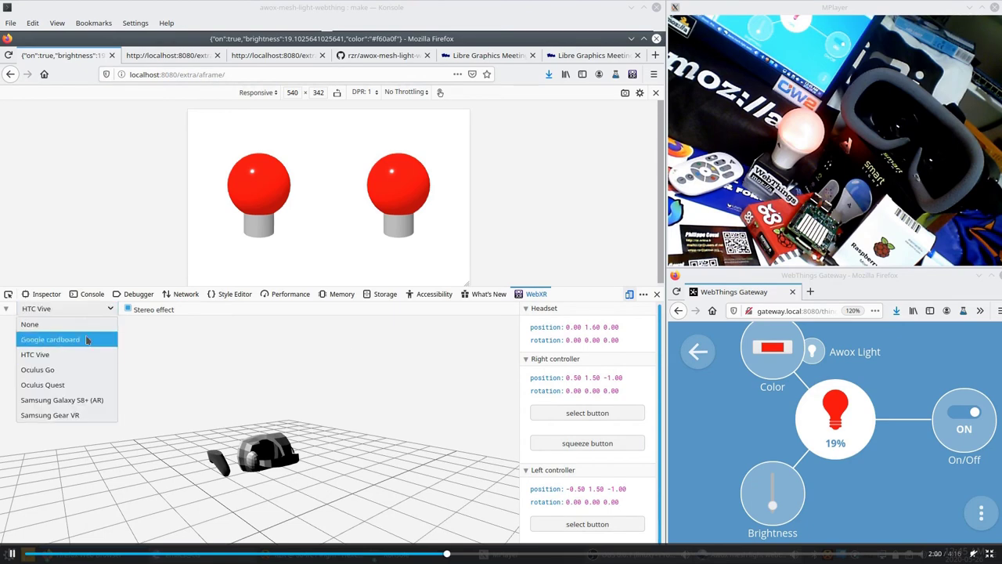
{"action": "left_click", "coordinate": [87, 341]}
{"action": "left_click_drag", "start_coordinate": [291, 429], "coordinate": [288, 513]}
{"action": "left_click", "coordinate": [261, 444]}
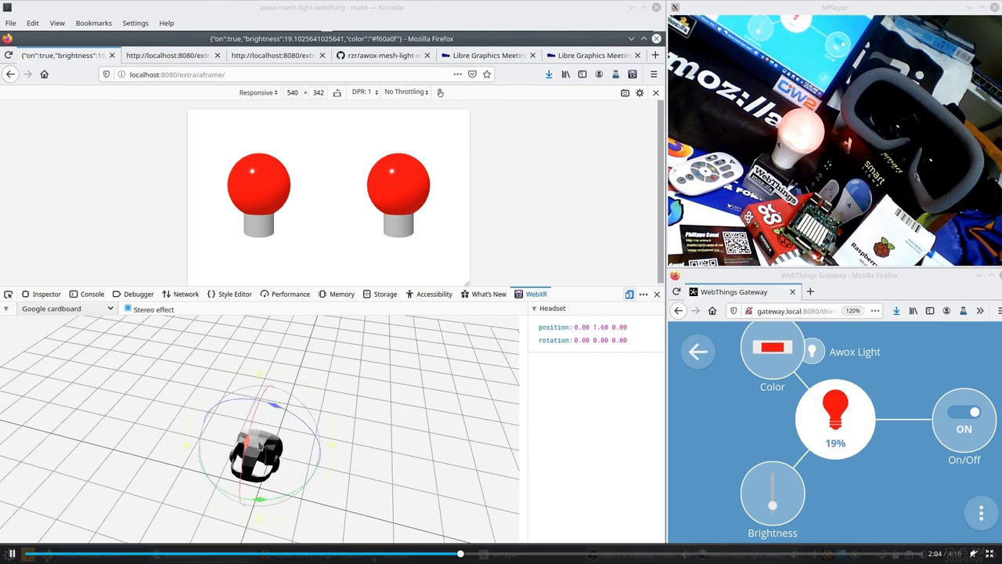
{"action": "mouse_move", "coordinate": [249, 445]}
{"action": "left_mouse_down"}
{"action": "mouse_move", "coordinate": [249, 462]}
{"action": "mouse_move", "coordinate": [249, 431]}
{"action": "mouse_move", "coordinate": [250, 439]}
{"action": "left_mouse_up"}
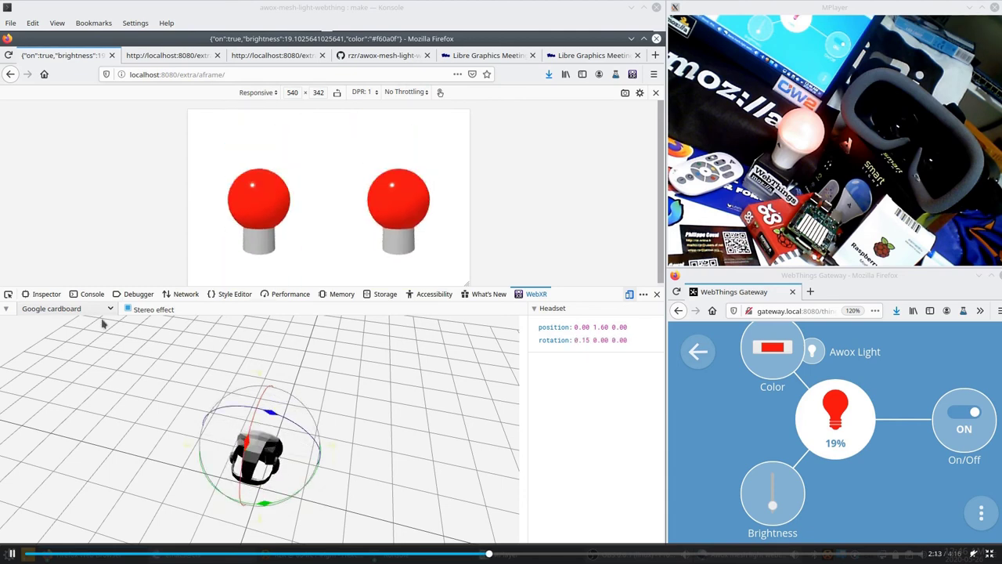
Emulate an HTC Vive, trigger the right controller's select and squeeze and the left controller's select, and close the developer tools.
{"action": "left_click", "coordinate": [64, 310]}
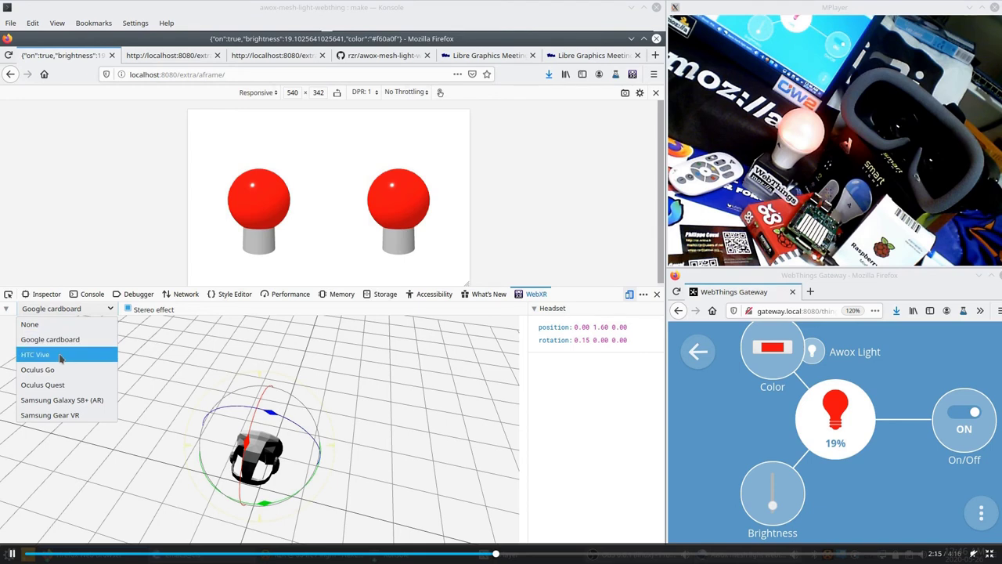
{"action": "left_click", "coordinate": [60, 357]}
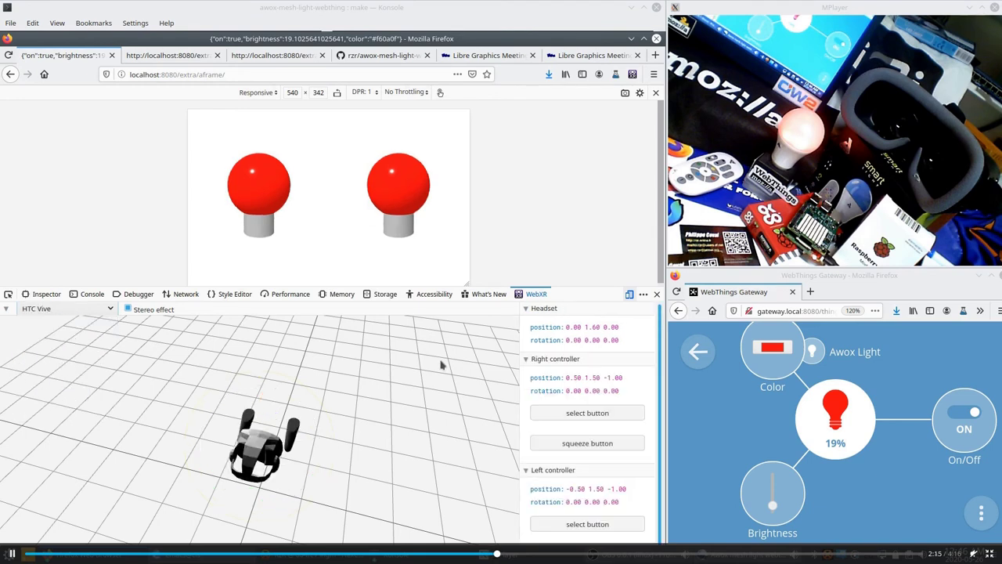
{"action": "left_click", "coordinate": [614, 418]}
{"action": "left_click", "coordinate": [612, 445]}
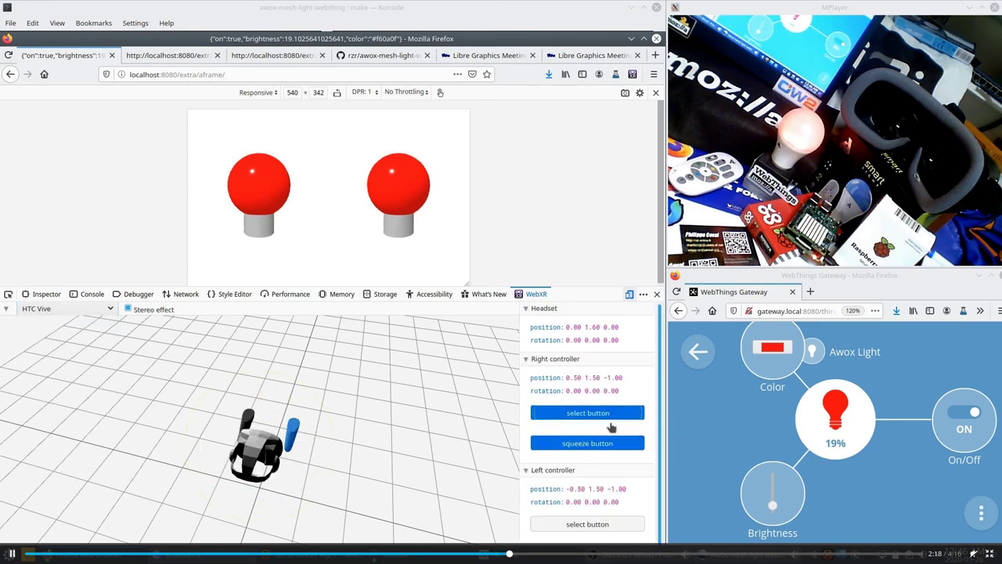
{"action": "left_click", "coordinate": [587, 525]}
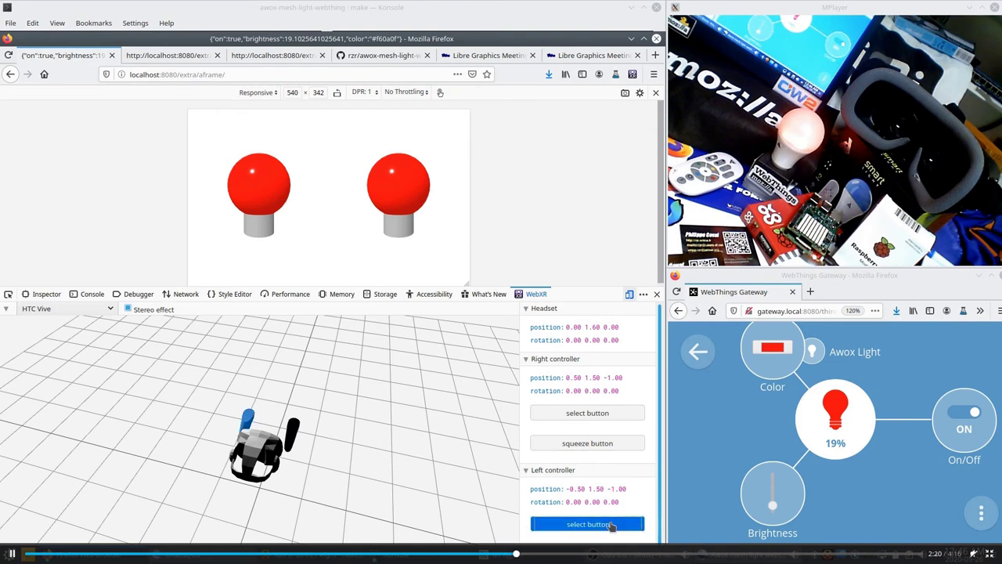
{"action": "left_click", "coordinate": [656, 296]}
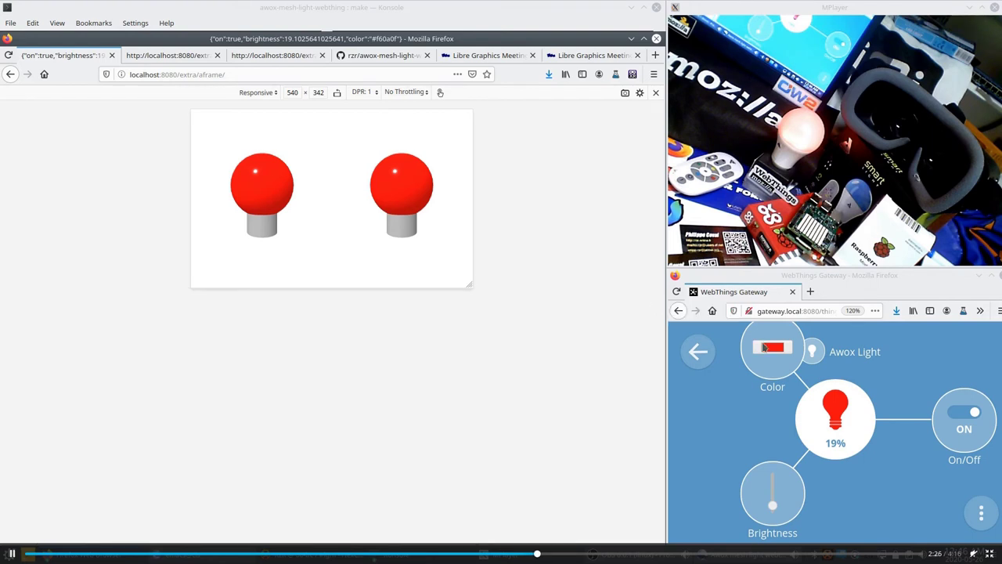
Set the Awox Light's color to white and switch the light off.
{"action": "left_click", "coordinate": [766, 347]}
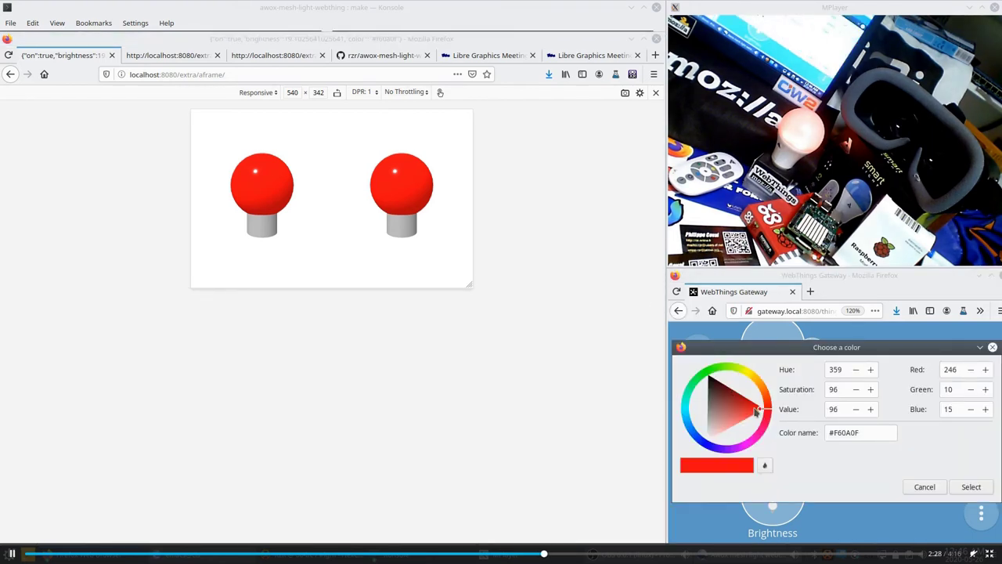
{"action": "left_click_drag", "start_coordinate": [756, 412], "coordinate": [692, 456]}
{"action": "left_click", "coordinate": [954, 487]}
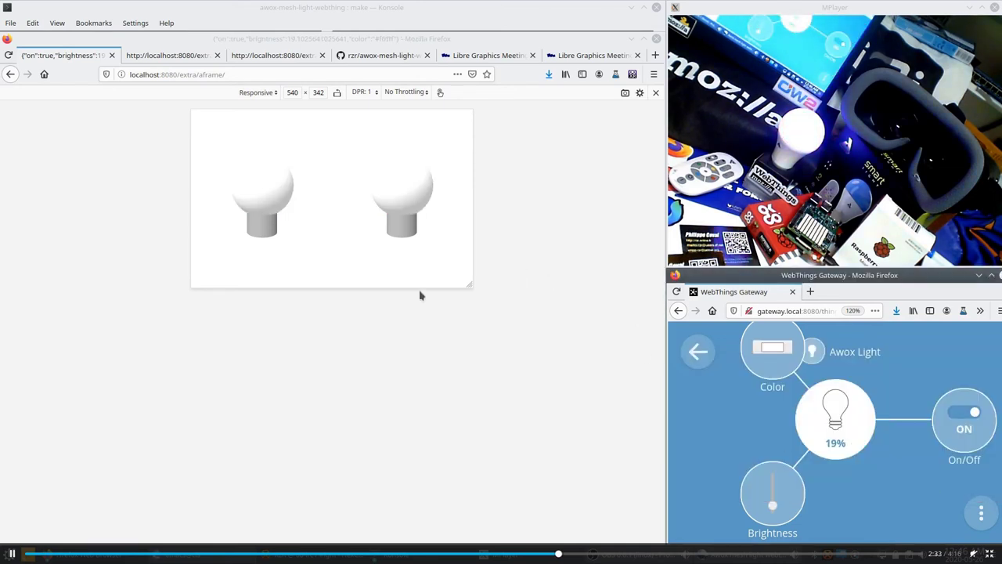
{"action": "left_click", "coordinate": [975, 420]}
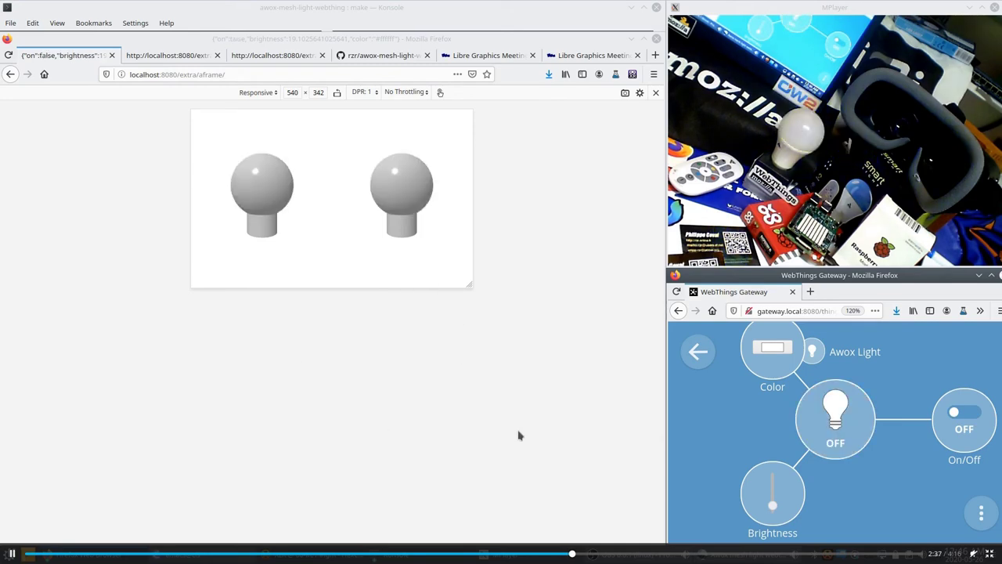
View the A-Frame page's source and examine its script, a-scene, a-sphere and a-cylinder elements.
{"action": "left_click", "coordinate": [276, 320]}
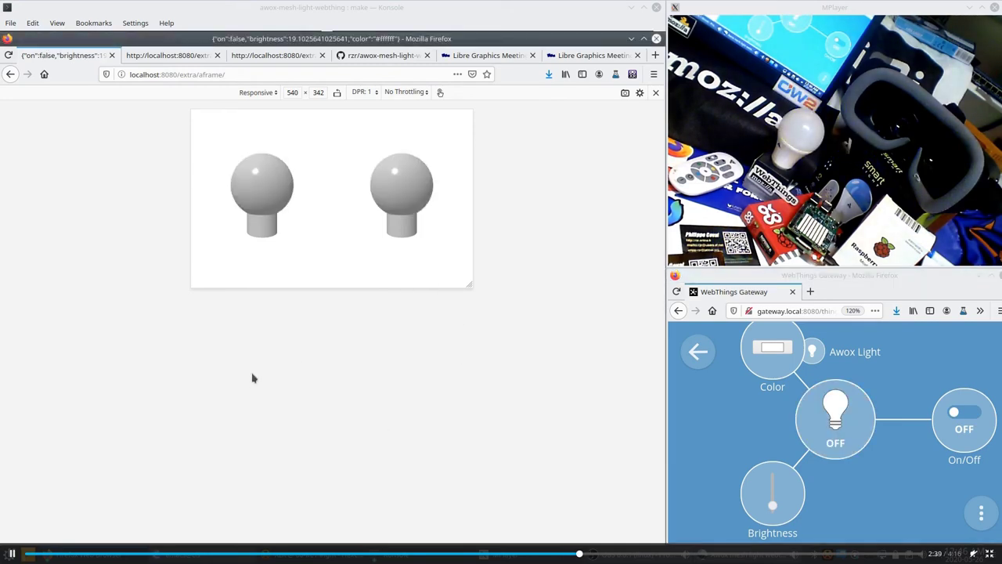
{"action": "key", "text": "ctrl+u"}
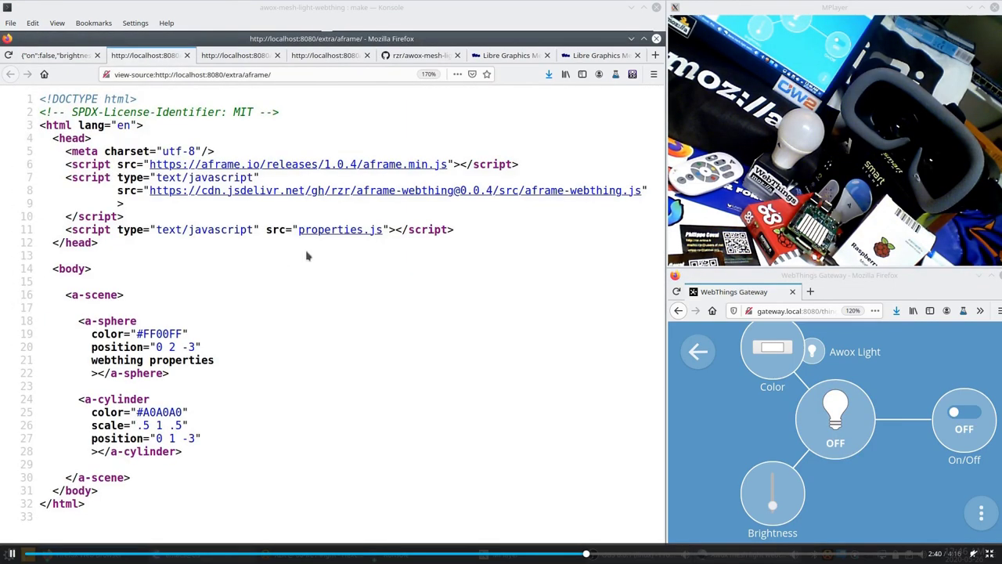
{"action": "left_click_drag", "start_coordinate": [529, 166], "coordinate": [301, 181]}
{"action": "left_click", "coordinate": [133, 294]}
{"action": "triple_click", "coordinate": [133, 294]}
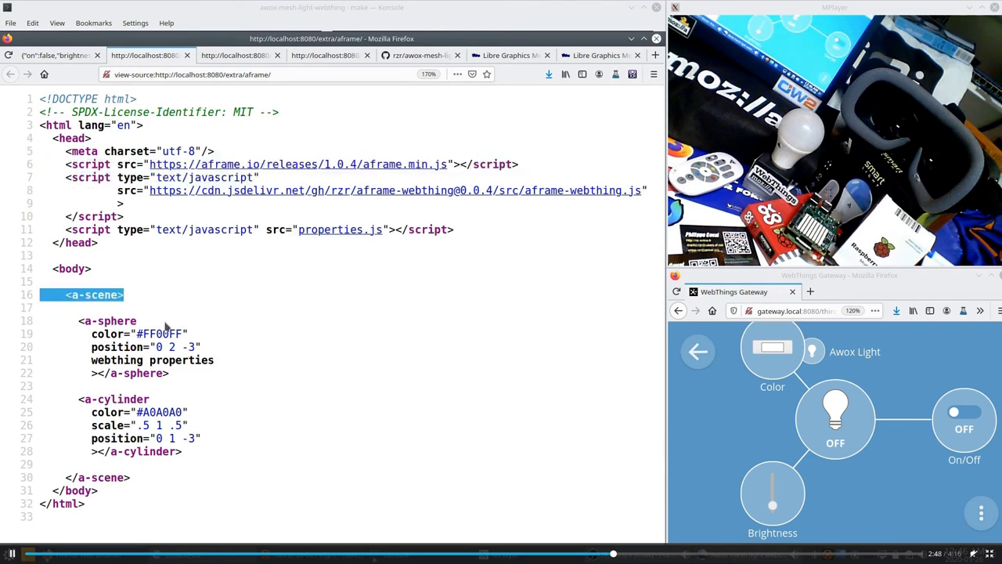
{"action": "left_click", "coordinate": [168, 326], "text": "shift"}
{"action": "left_click_drag", "start_coordinate": [74, 322], "coordinate": [78, 402]}
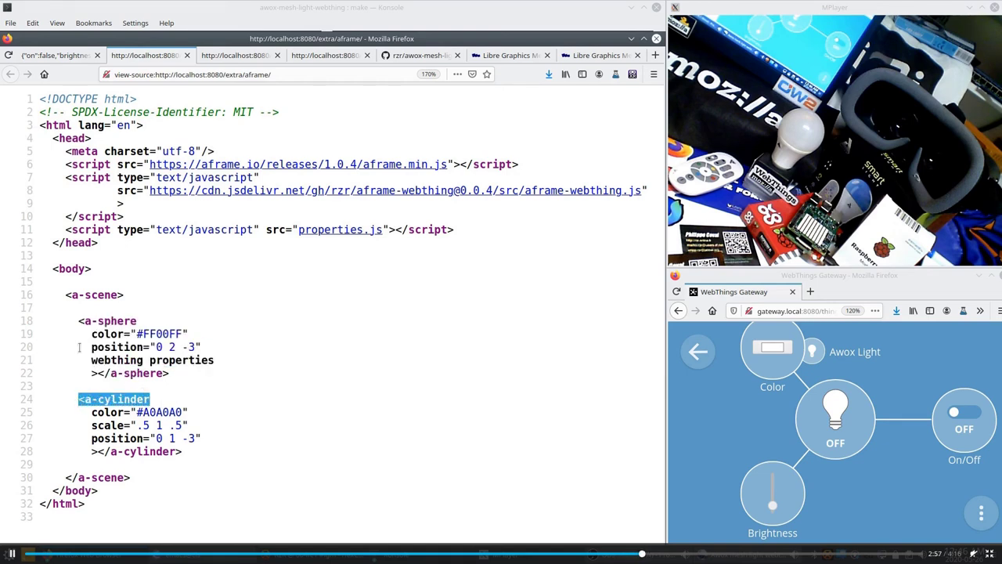
Examine the a-sphere's color and webthing properties attributes and the script elements loading aframe-webthing.js and properties.js in the page source.
{"action": "left_click_drag", "start_coordinate": [83, 329], "coordinate": [203, 339]}
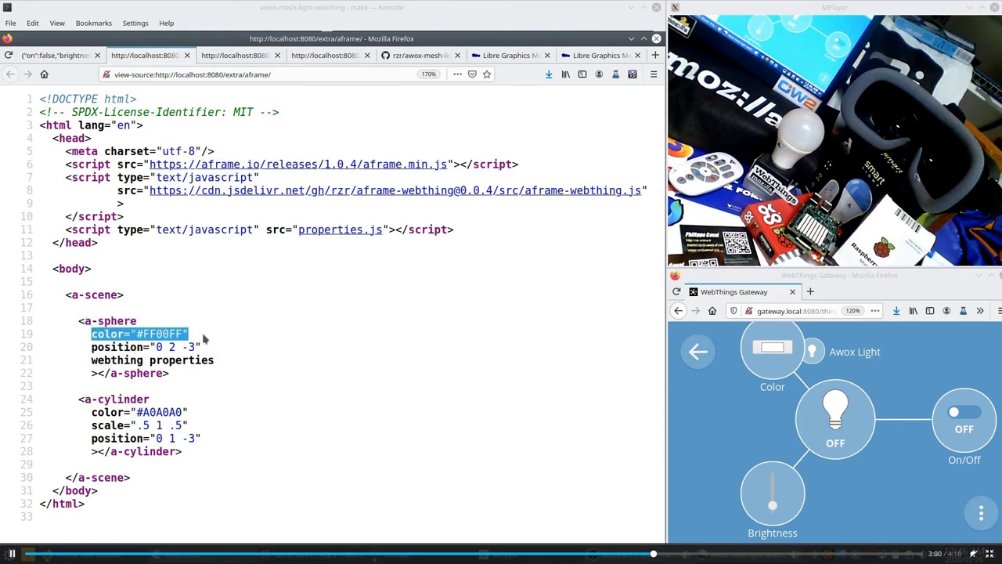
{"action": "left_click_drag", "start_coordinate": [92, 359], "coordinate": [234, 365]}
{"action": "left_click", "coordinate": [95, 367]}
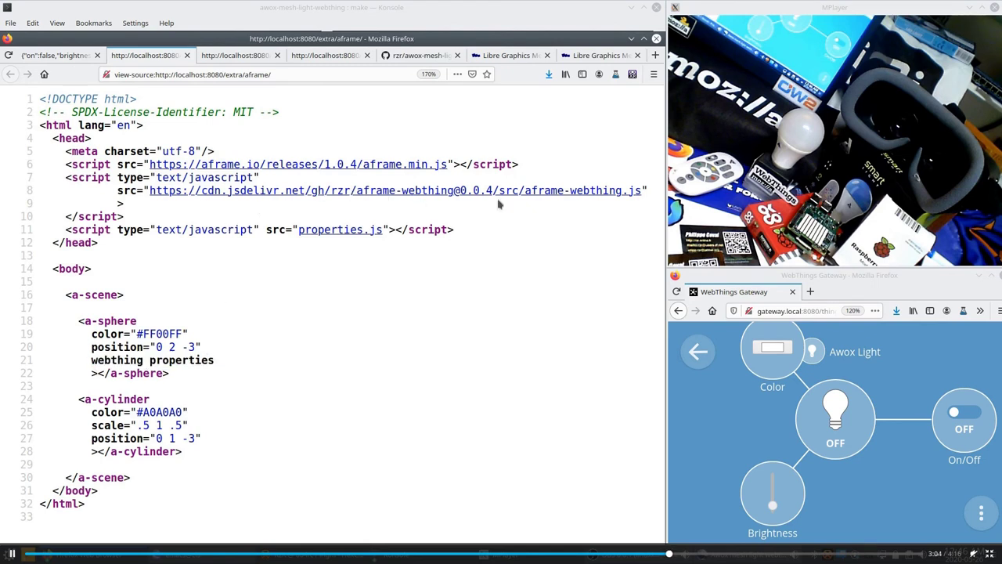
{"action": "left_click_drag", "start_coordinate": [617, 181], "coordinate": [623, 208]}
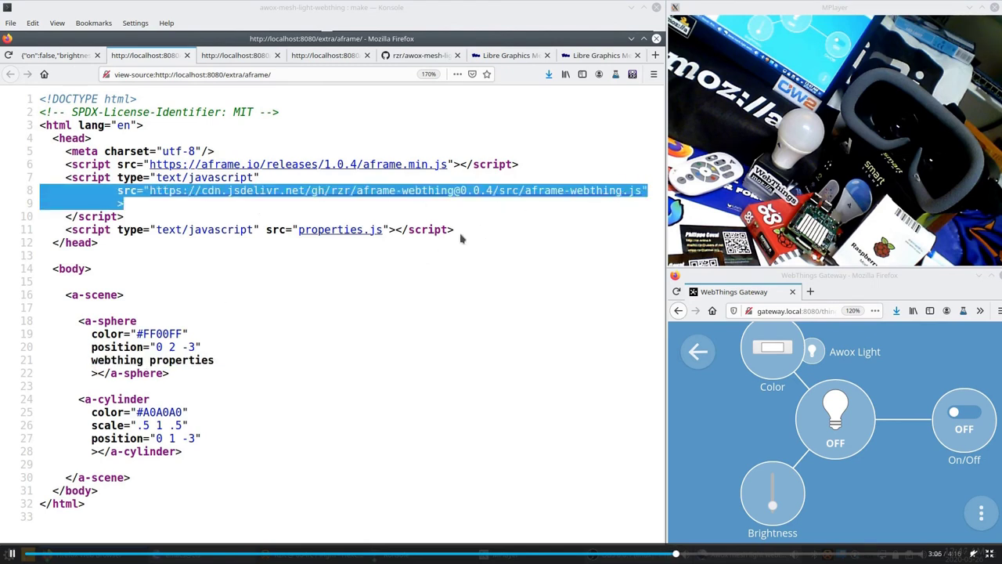
{"action": "left_click_drag", "start_coordinate": [461, 239], "coordinate": [469, 214]}
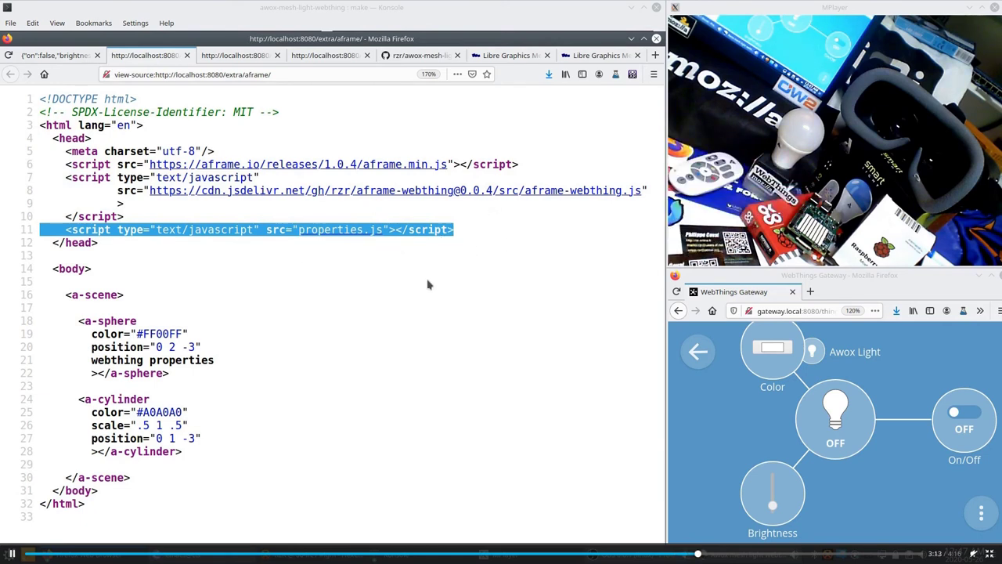
Open the properties.js source and examine the switch statement's 'on' case and the 'white' color it sets.
{"action": "left_click", "coordinate": [352, 232]}
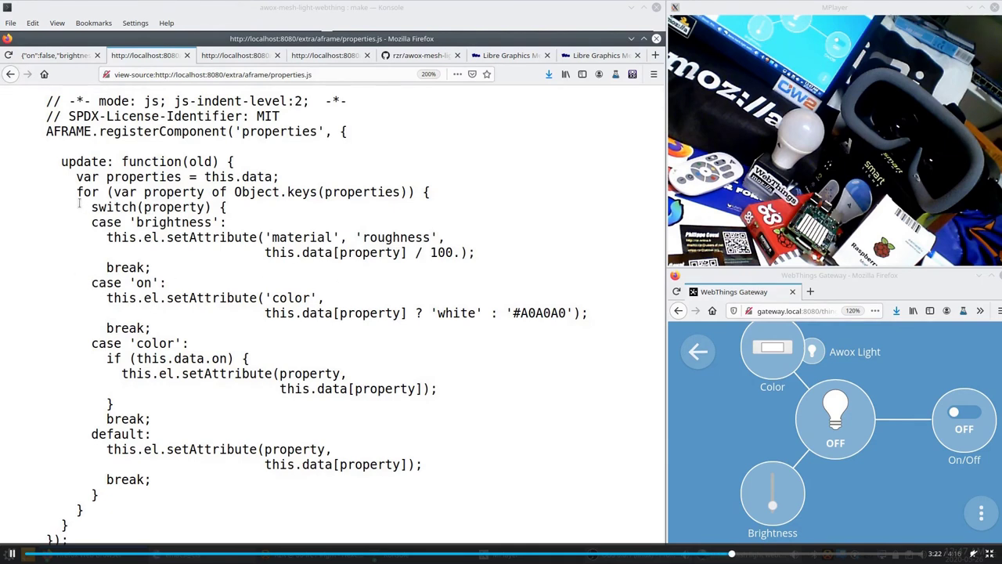
{"action": "left_click_drag", "start_coordinate": [79, 205], "coordinate": [253, 208]}
{"action": "mouse_move", "coordinate": [184, 284]}
{"action": "left_mouse_down"}
{"action": "mouse_move", "coordinate": [62, 282]}
{"action": "mouse_move", "coordinate": [182, 289]}
{"action": "left_mouse_up"}
{"action": "left_click", "coordinate": [123, 283]}
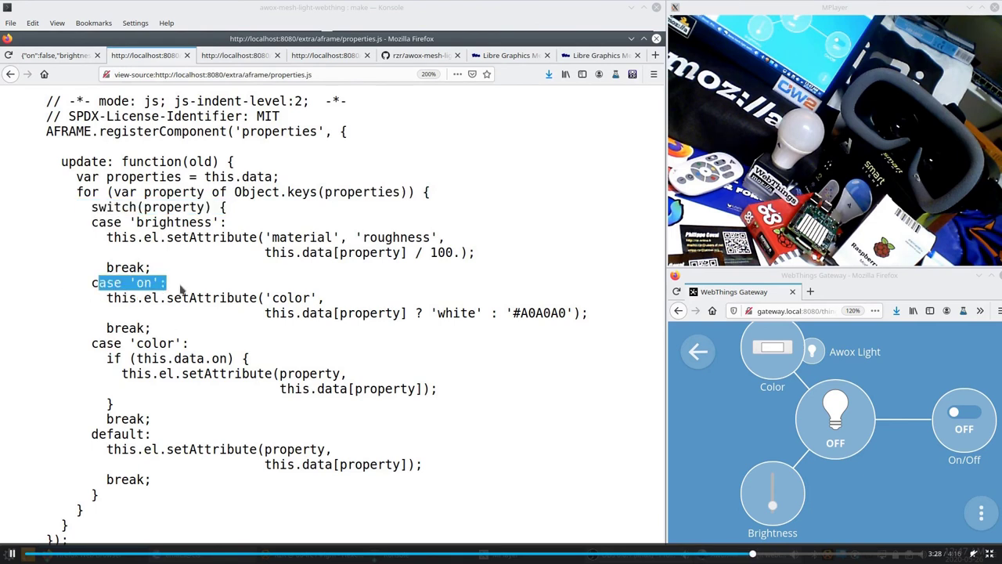
{"action": "double_click", "coordinate": [146, 283]}
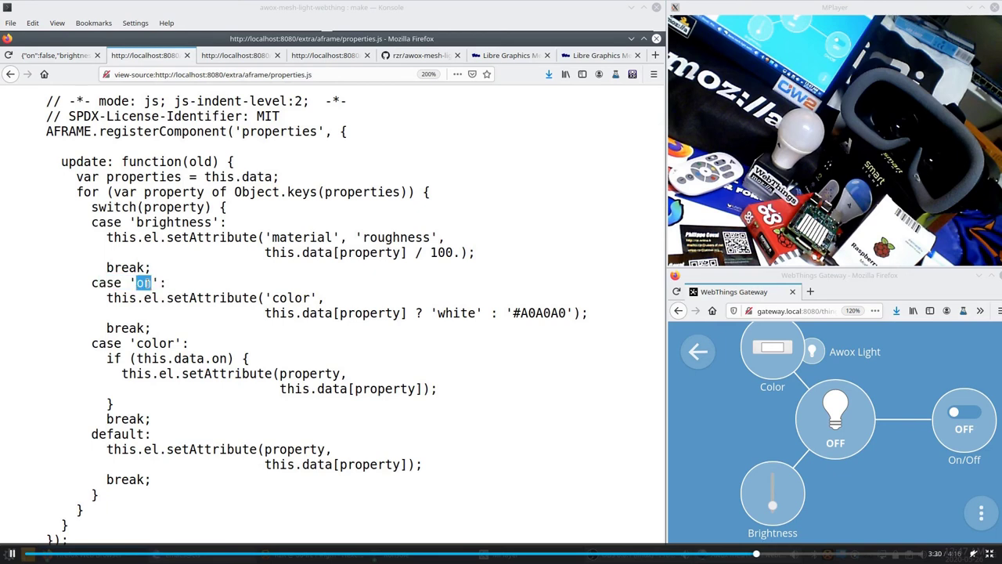
{"action": "double_click", "coordinate": [466, 316]}
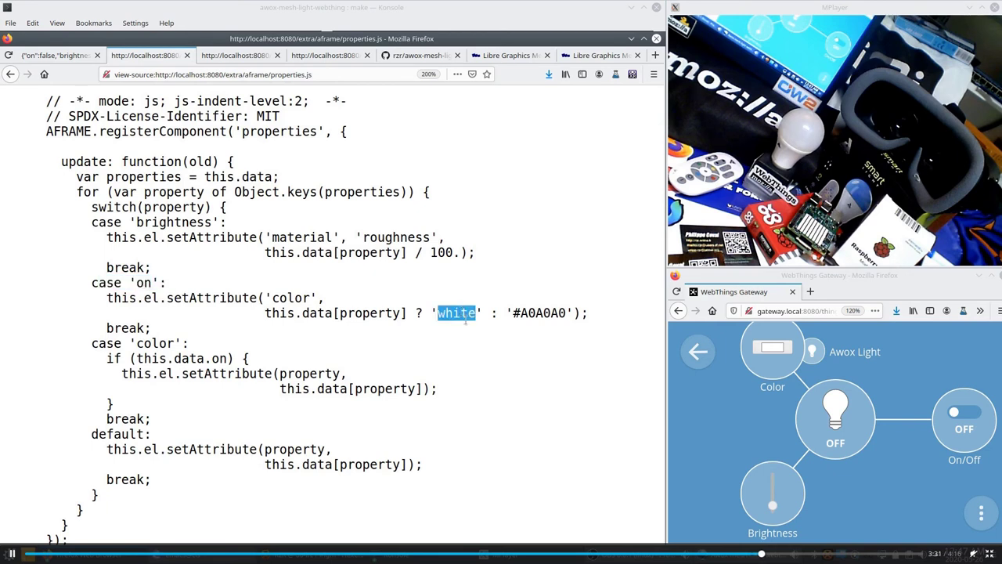
Switch the Awox Light on, view the A-Frame scene, and switch the light off again.
{"action": "left_click", "coordinate": [969, 415]}
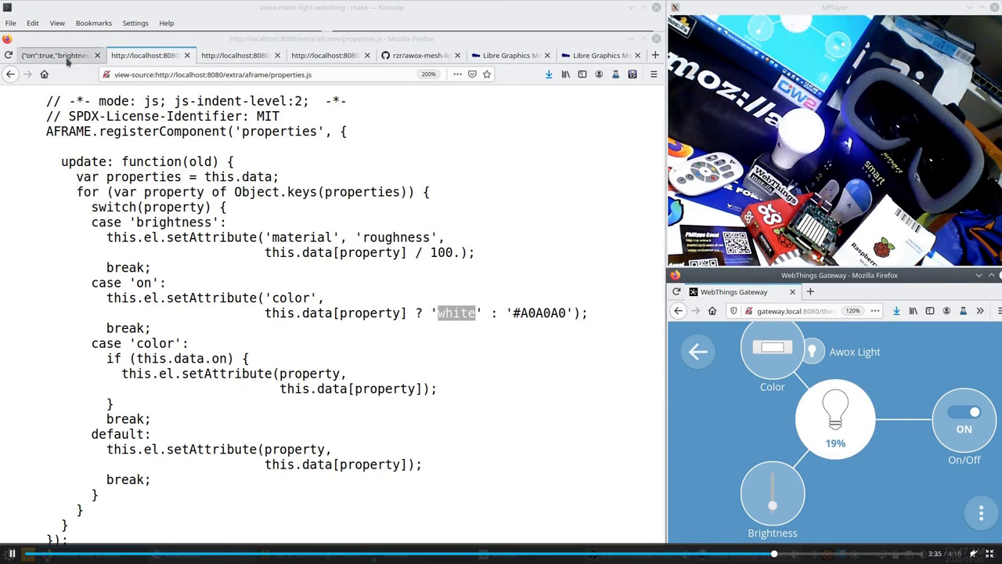
{"action": "left_click", "coordinate": [62, 55]}
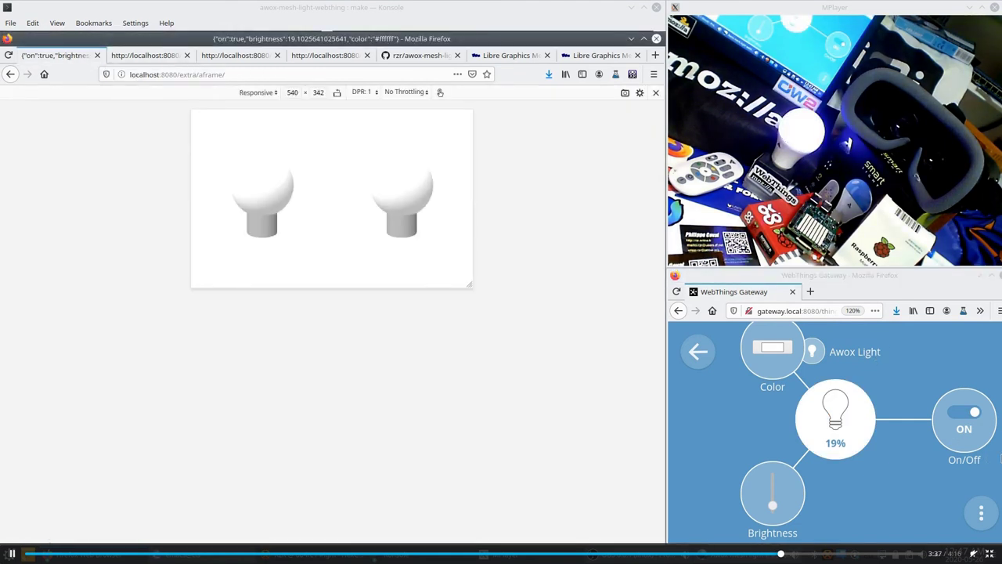
{"action": "left_click", "coordinate": [974, 419]}
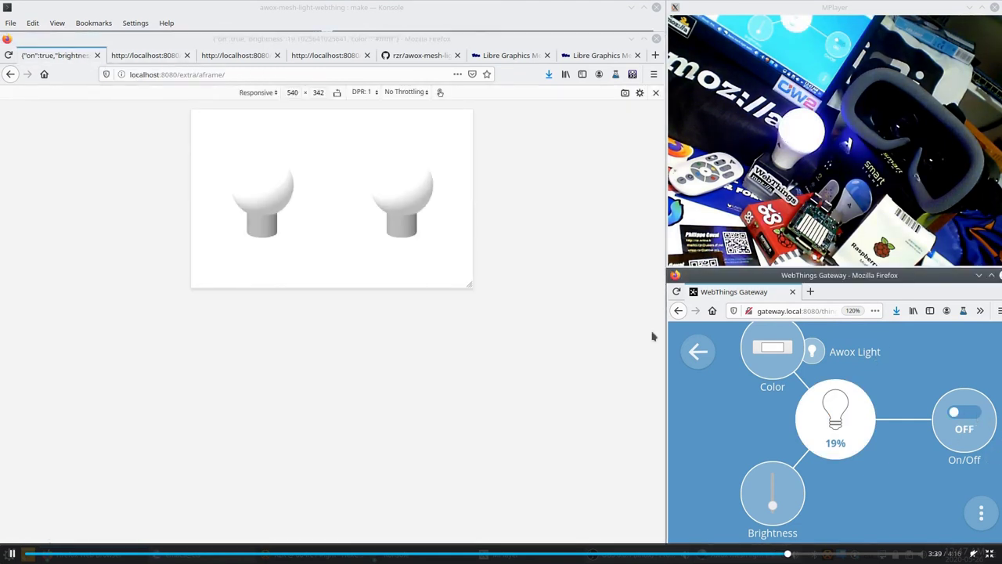
{"action": "left_click", "coordinate": [136, 55]}
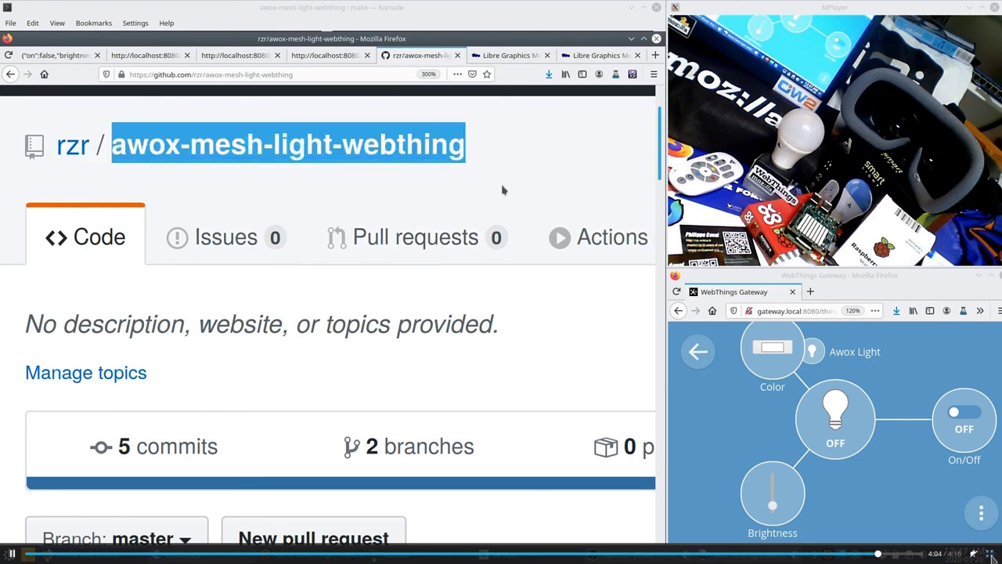
Leave the full-screen light demo, advance to the Mozilla's VR hubs slide and play its video full screen.
{"action": "key", "text": "Escape"}
{"action": "key", "text": "Right"}
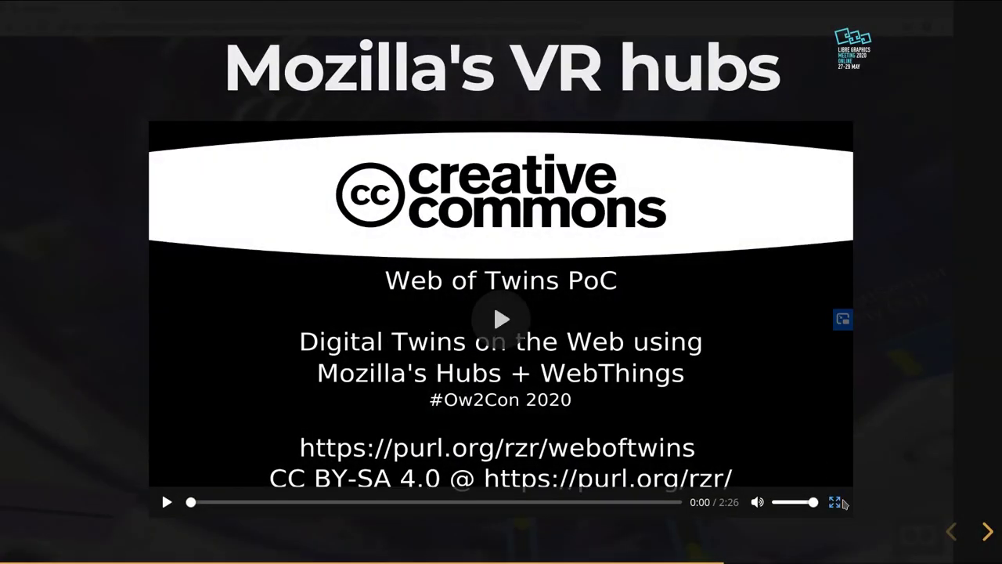
{"action": "left_click", "coordinate": [835, 502]}
{"action": "left_click", "coordinate": [504, 362]}
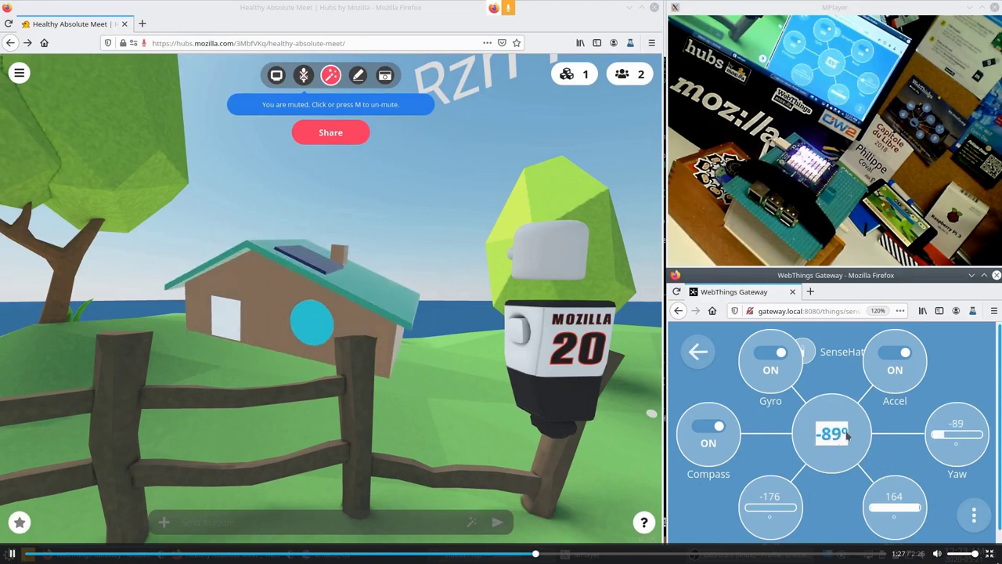
Exit the full-screen Hubs video and advance the presentation to the Resources slide.
{"action": "left_click", "coordinate": [990, 553]}
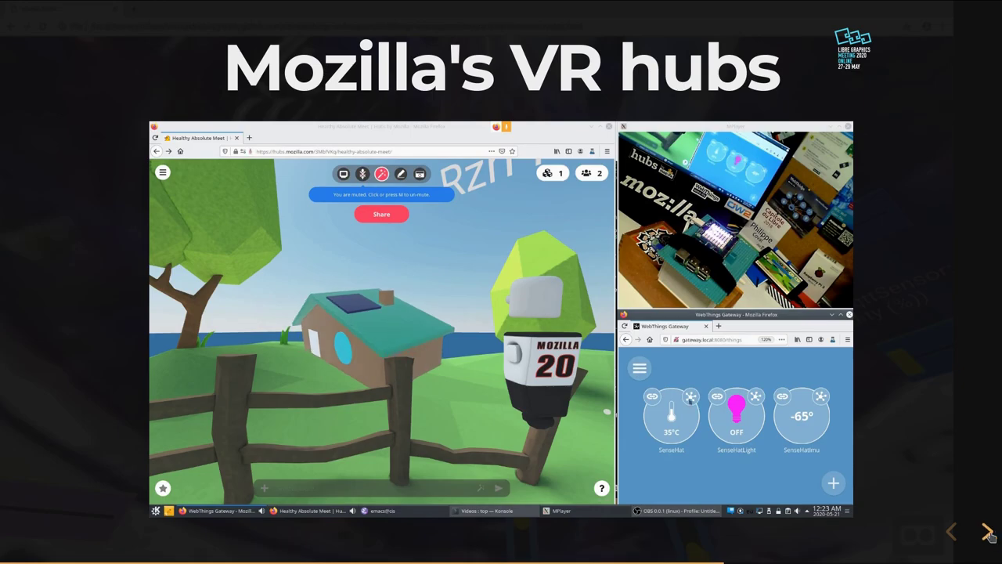
{"action": "left_click", "coordinate": [988, 533]}
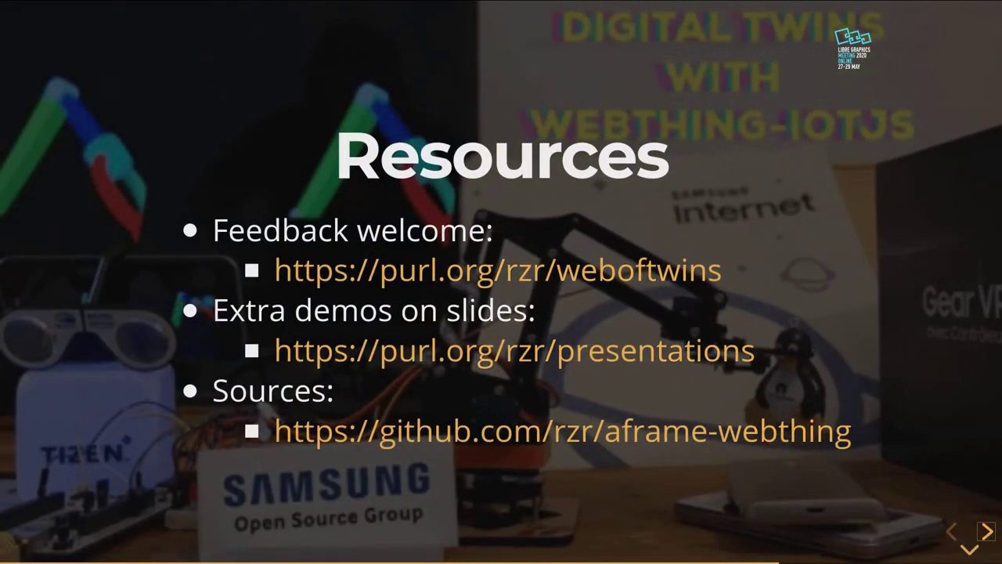